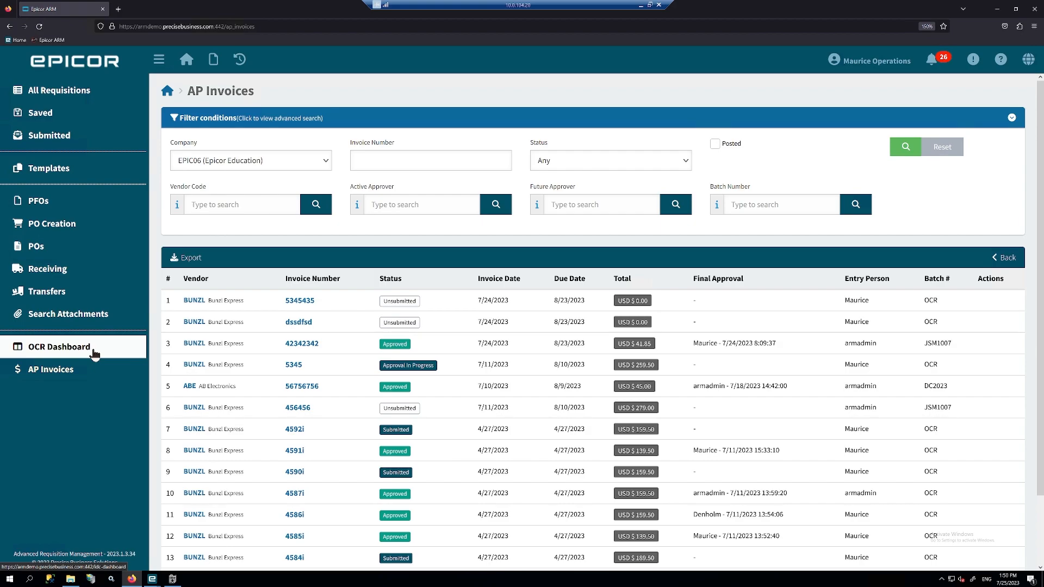
- Open the OCR Dashboard and read the error details on a Pending BUNZL invoice's Error badge
{"action": "left_click", "coordinate": [94, 354]}
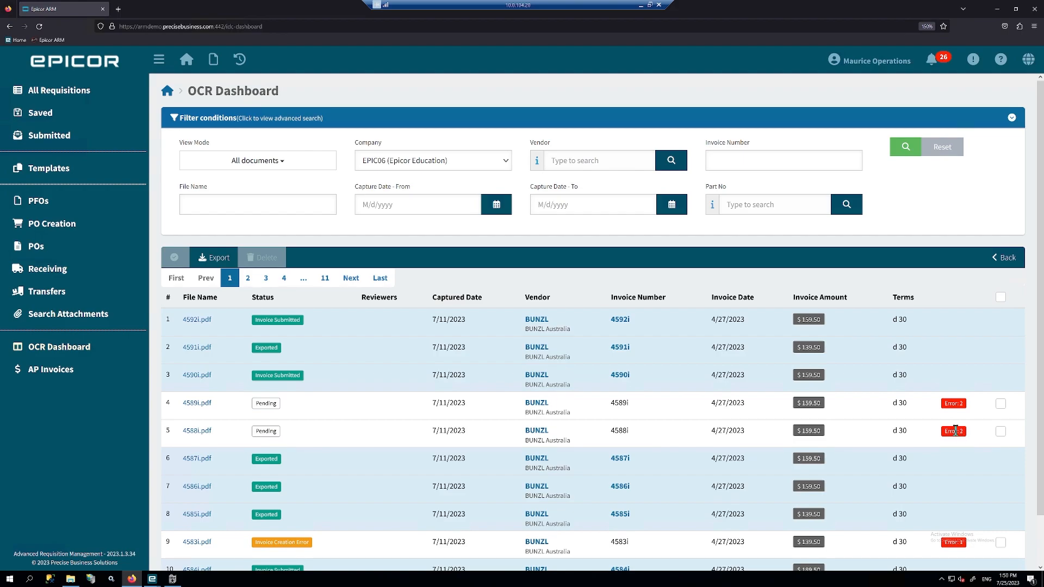
{"action": "mouse_move", "coordinate": [955, 431]}
- Confirm 4597i.pdf shows P.O. number 4597, then move it into the EPIC06 worklist folder
{"action": "key", "text": "super+d"}
{"action": "double_click", "coordinate": [136, 493]}
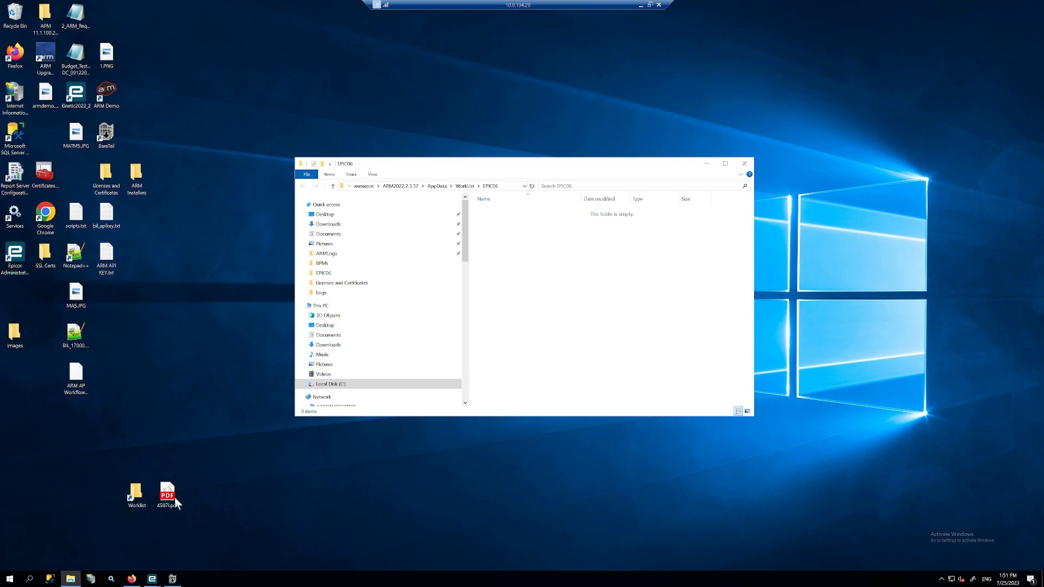
{"action": "left_click_drag", "start_coordinate": [175, 498], "coordinate": [284, 490]}
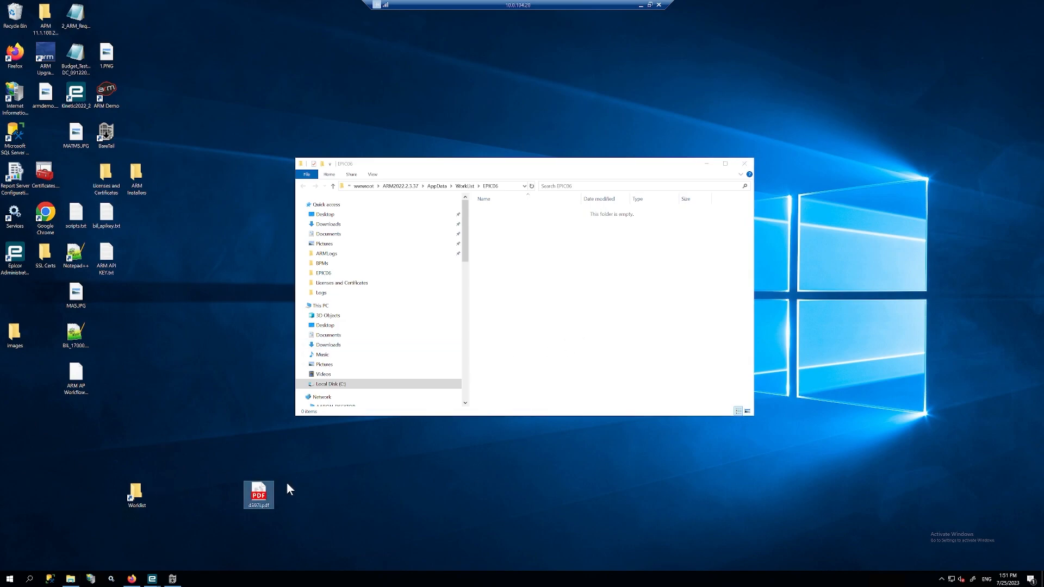
{"action": "double_click", "coordinate": [261, 492]}
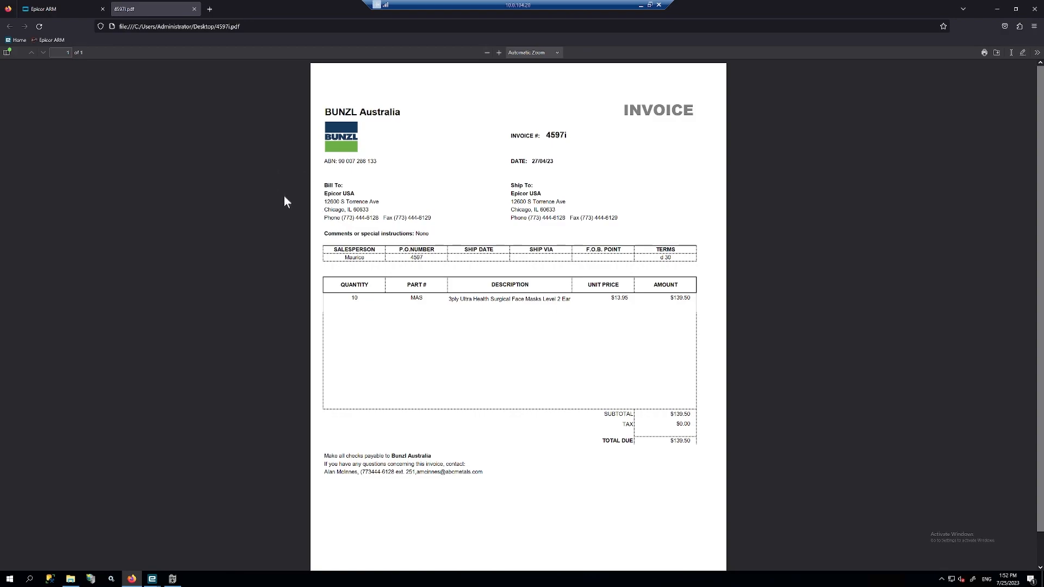
{"action": "left_click_drag", "start_coordinate": [424, 257], "coordinate": [417, 259]}
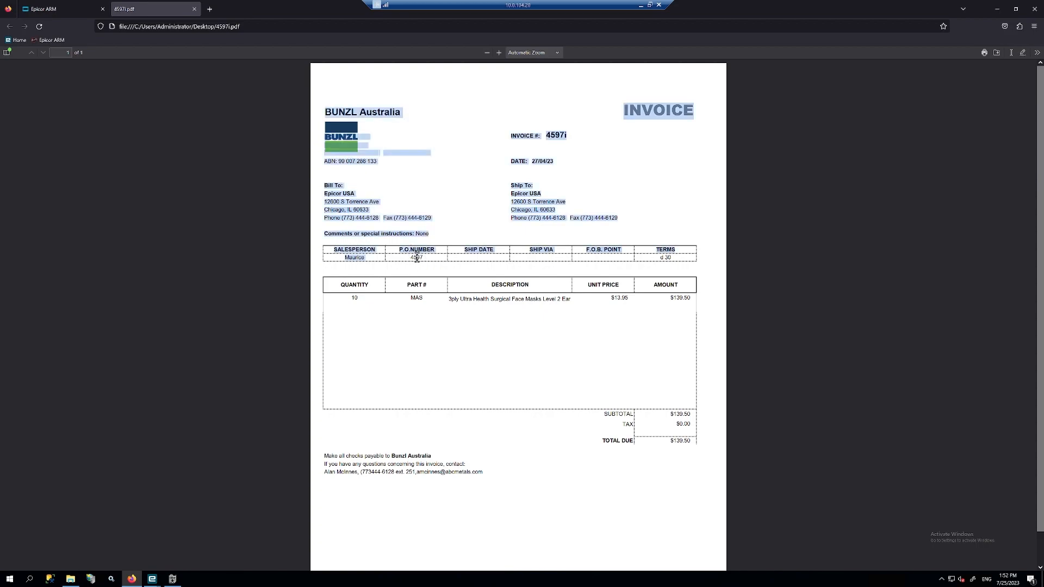
{"action": "double_click", "coordinate": [416, 257]}
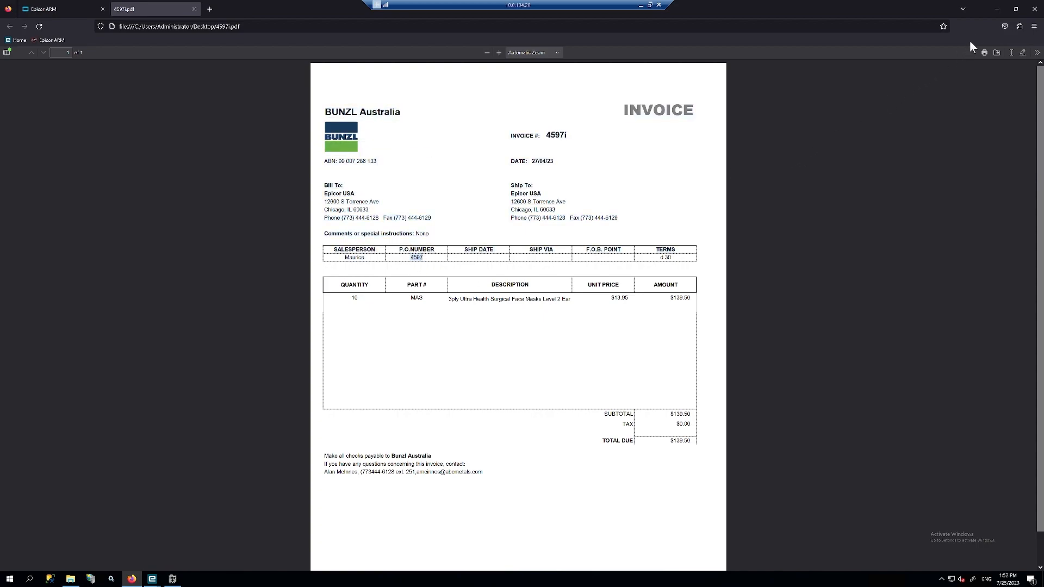
{"action": "left_click", "coordinate": [1035, 10]}
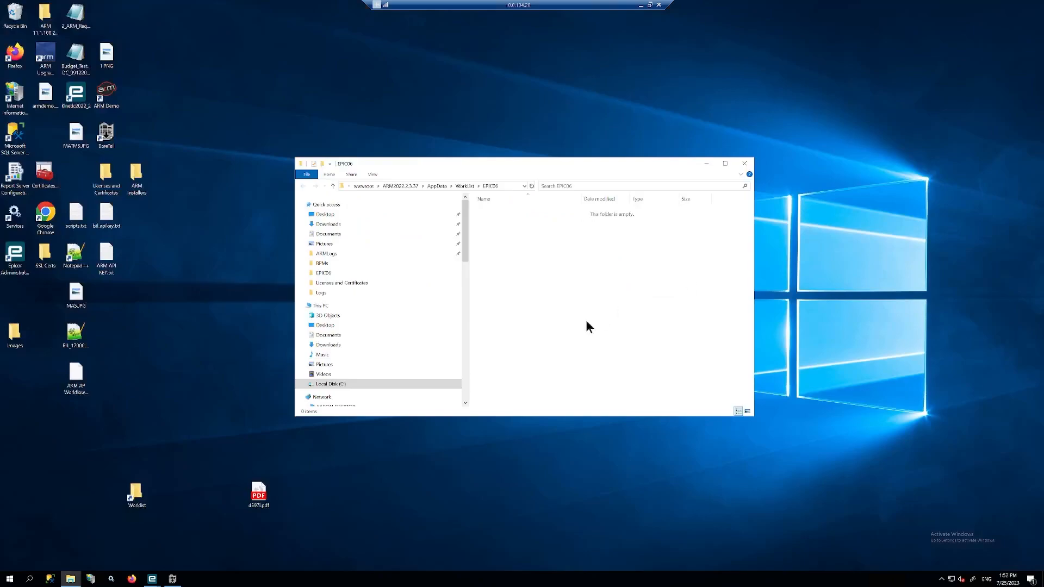
{"action": "left_click_drag", "start_coordinate": [262, 499], "coordinate": [543, 252]}
- Return to Epicor ARM's OCR Dashboard and check that 4597i.pdf is listed as Metadata Being Processed
{"action": "left_click", "coordinate": [131, 578]}
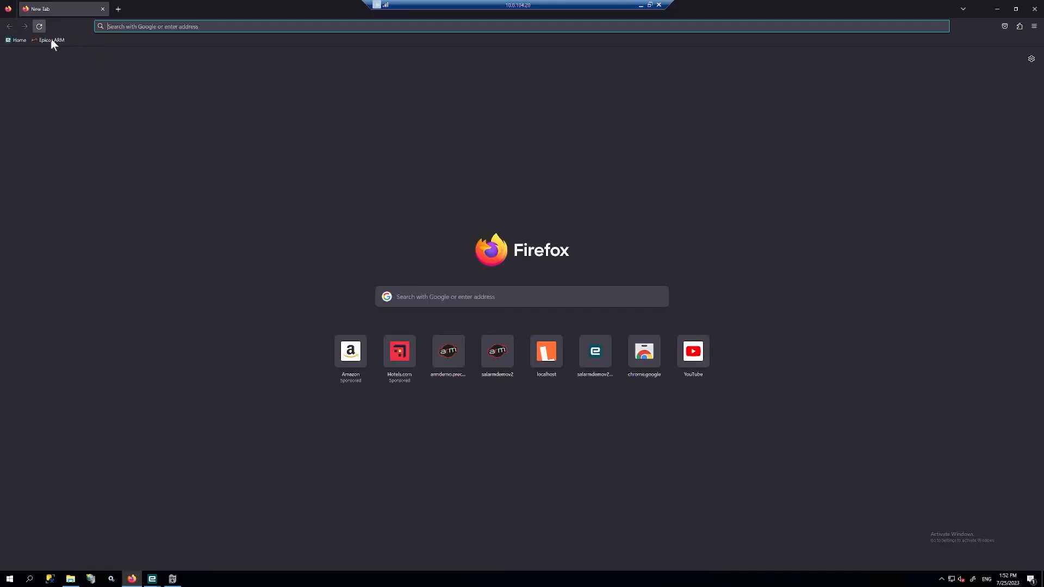
{"action": "left_click", "coordinate": [51, 40]}
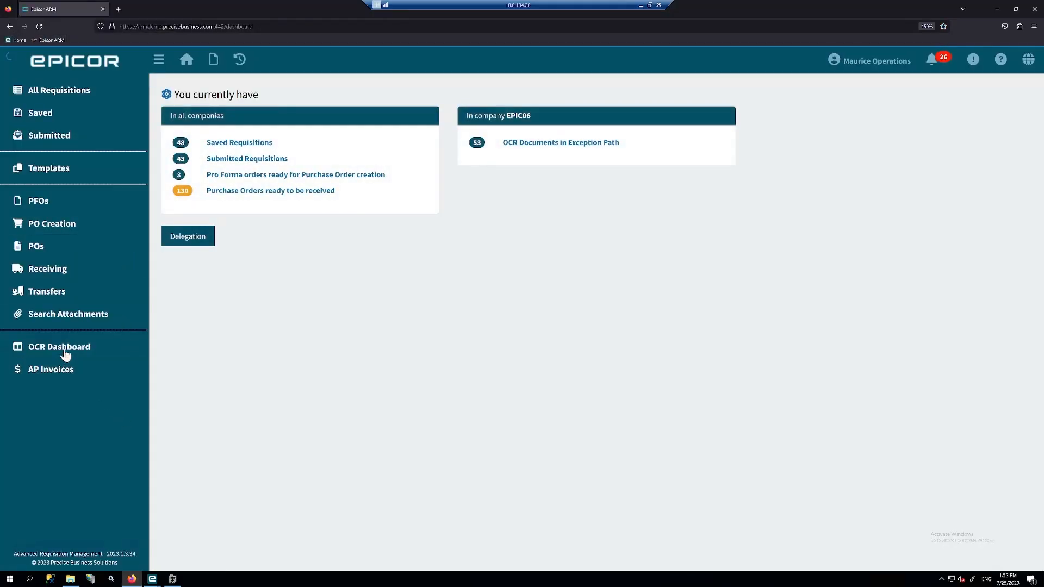
{"action": "left_click", "coordinate": [65, 349]}
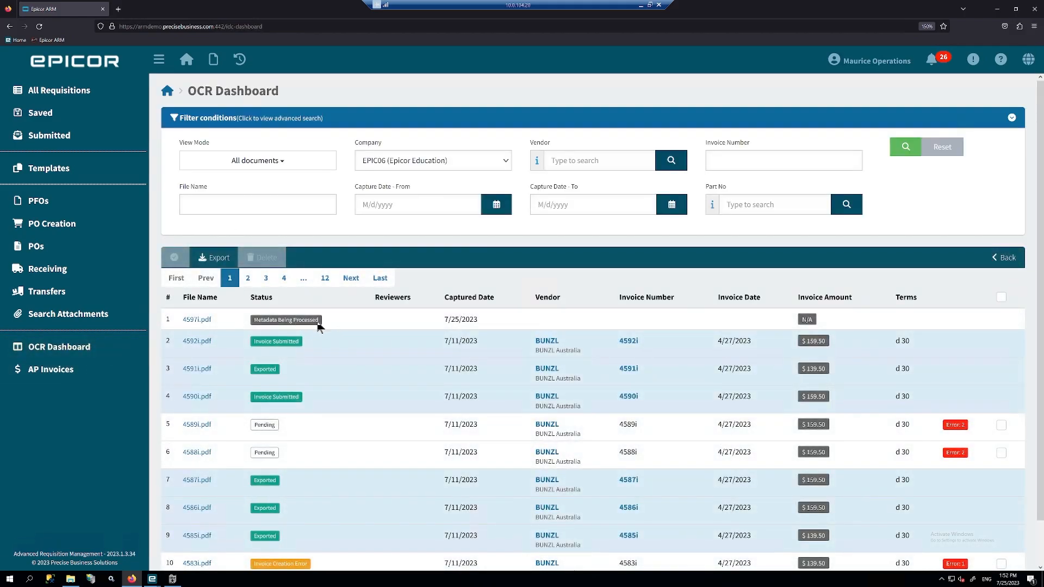
{"action": "triple_click", "coordinate": [256, 320]}
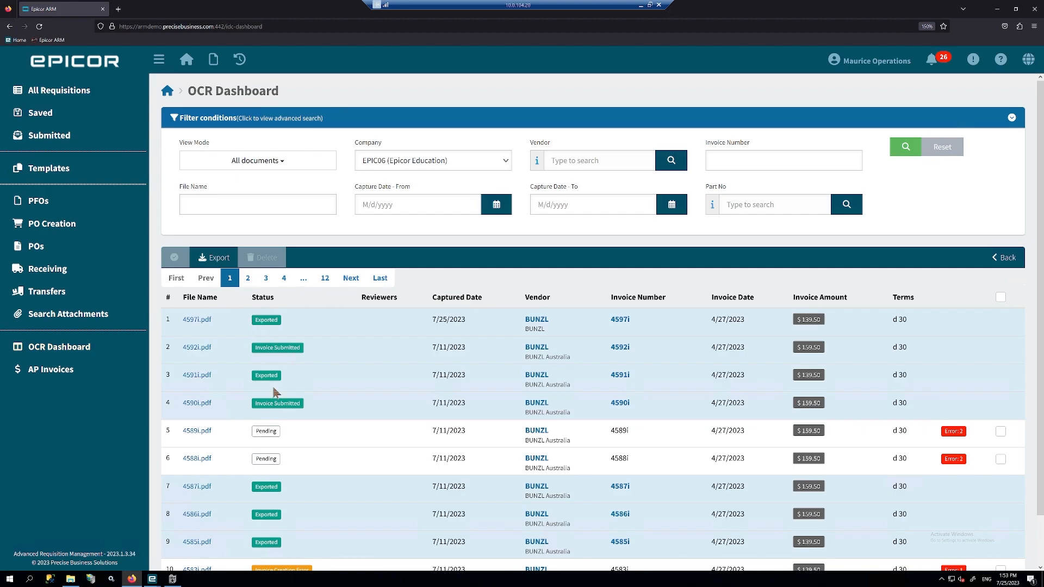
- Open 4597i.pdf's capture details and verify vendor BUNZL and invoice number 4597i against the PDF
{"action": "left_click", "coordinate": [205, 324]}
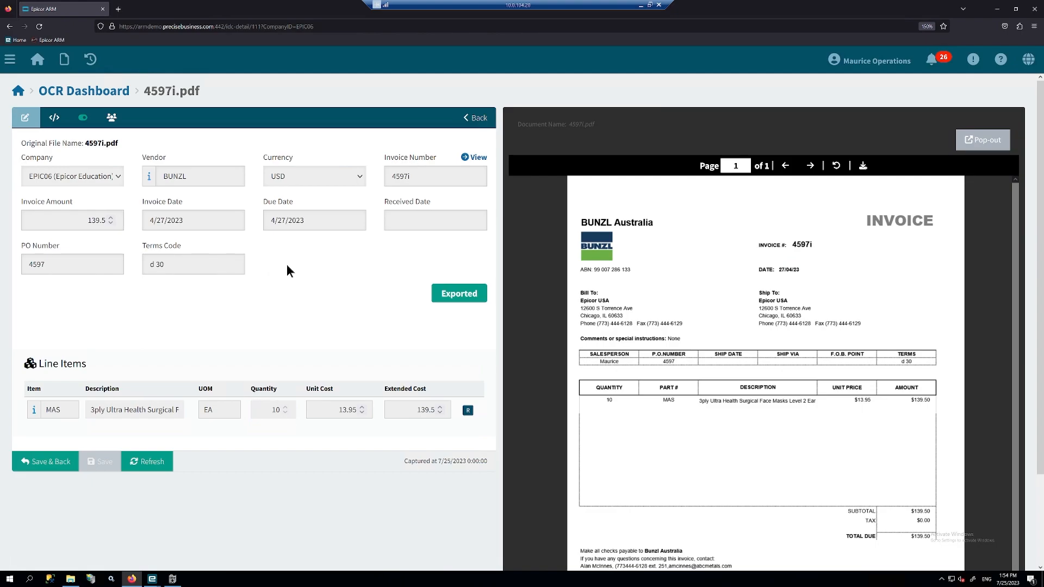
{"action": "double_click", "coordinate": [194, 177]}
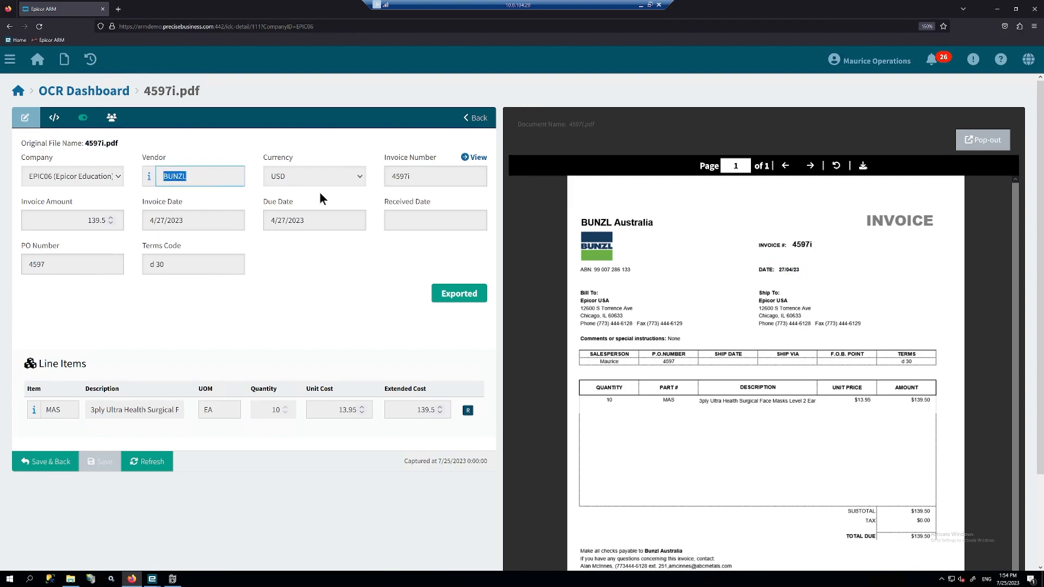
{"action": "left_click", "coordinate": [418, 176]}
{"action": "double_click", "coordinate": [416, 176]}
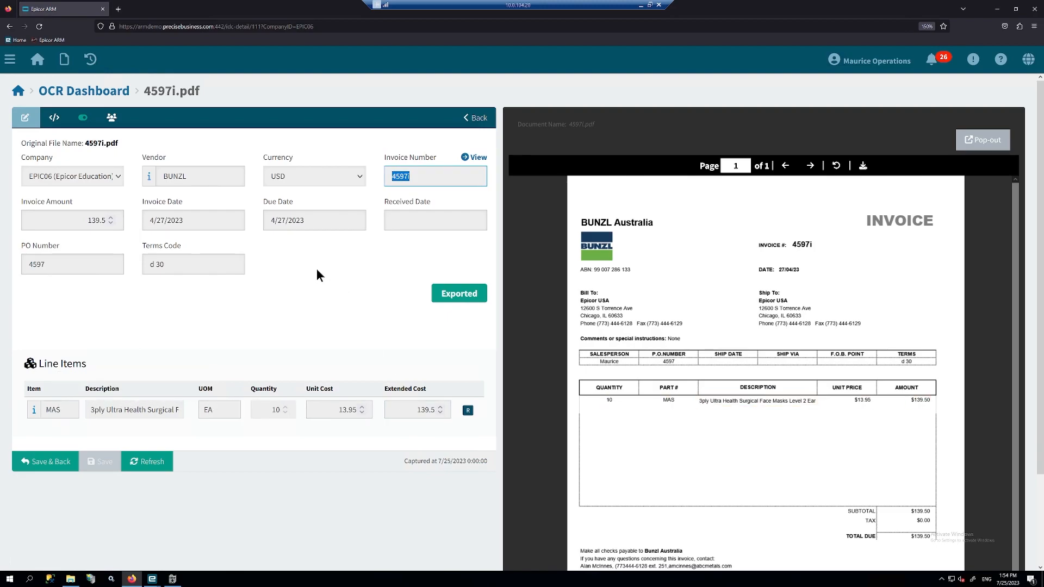
{"action": "left_click", "coordinate": [415, 176]}
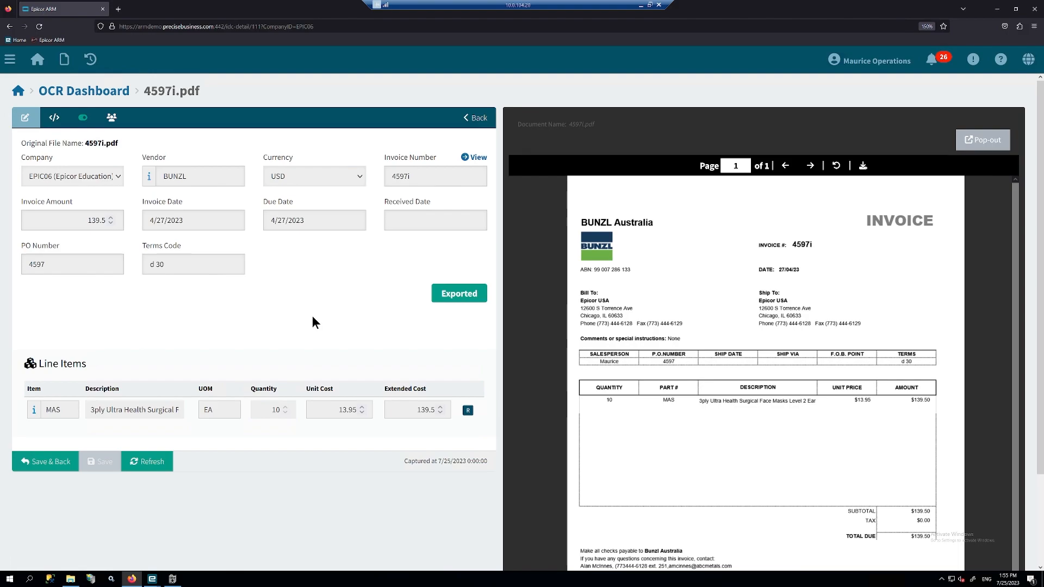
{"action": "left_click", "coordinate": [12, 66]}
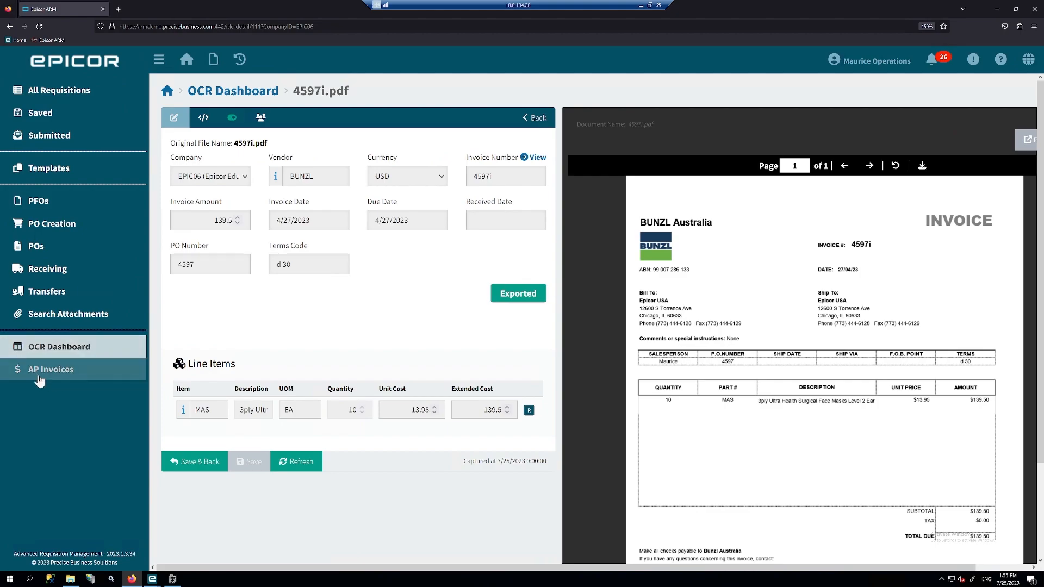
- Open AP invoice 4597i from the AP Invoices list and check its variance value of 0.00
{"action": "left_click", "coordinate": [43, 372]}
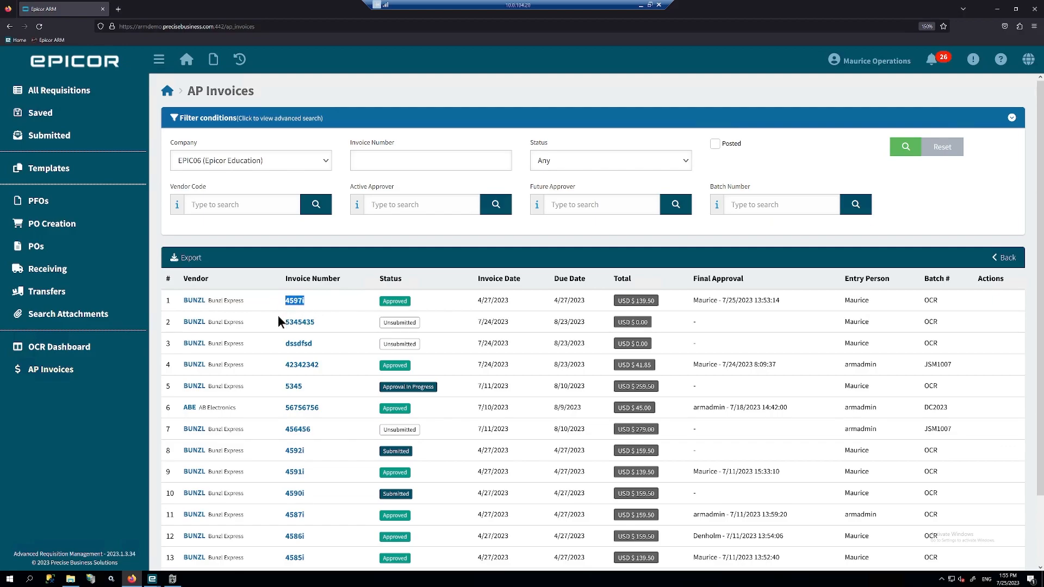
{"action": "left_click", "coordinate": [330, 304]}
{"action": "left_click", "coordinate": [295, 302]}
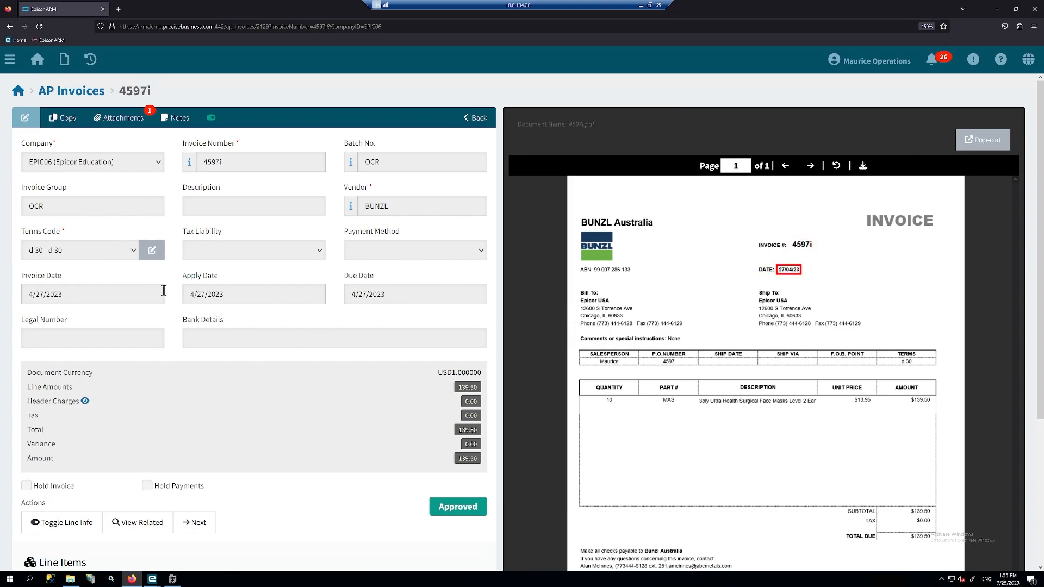
{"action": "scroll", "coordinate": [278, 416], "scroll_direction": "down", "scroll_amount": 4}
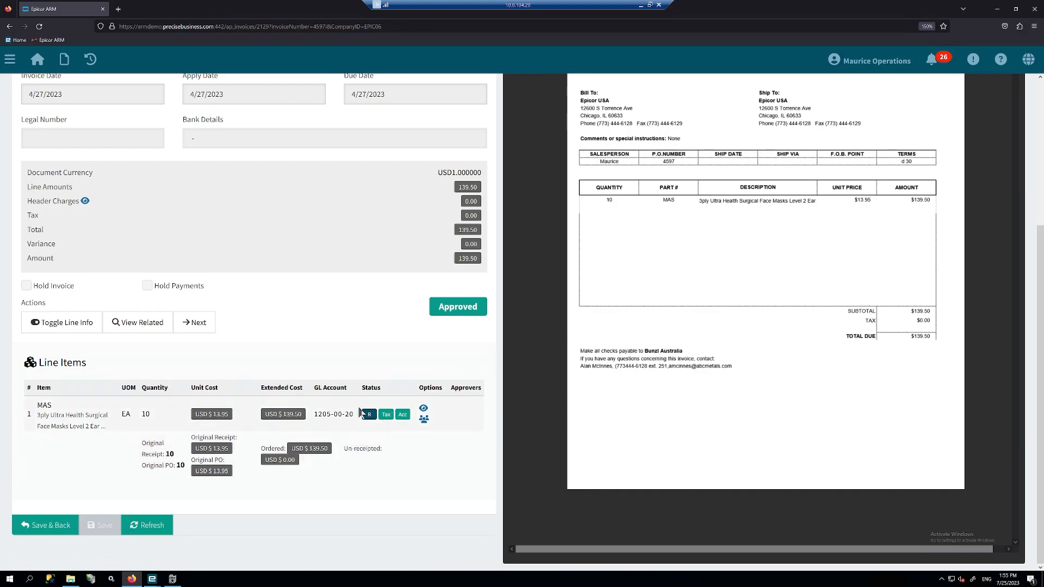
{"action": "left_click", "coordinate": [476, 245]}
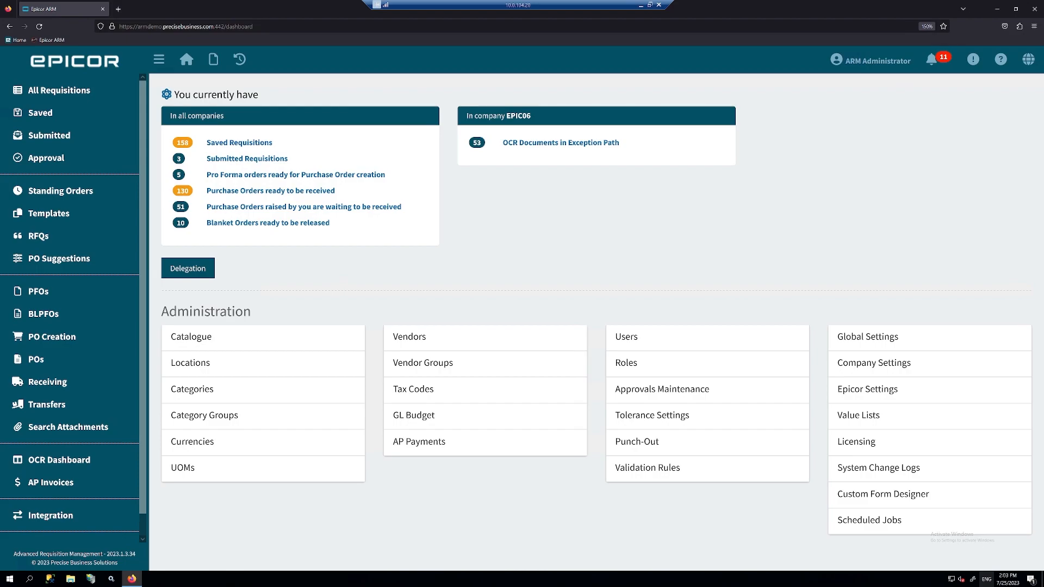
- In Tolerance Settings, open AP Inv Tolerance IHC and check the Unit Cost limits of 5% and 50
{"action": "left_click", "coordinate": [641, 416]}
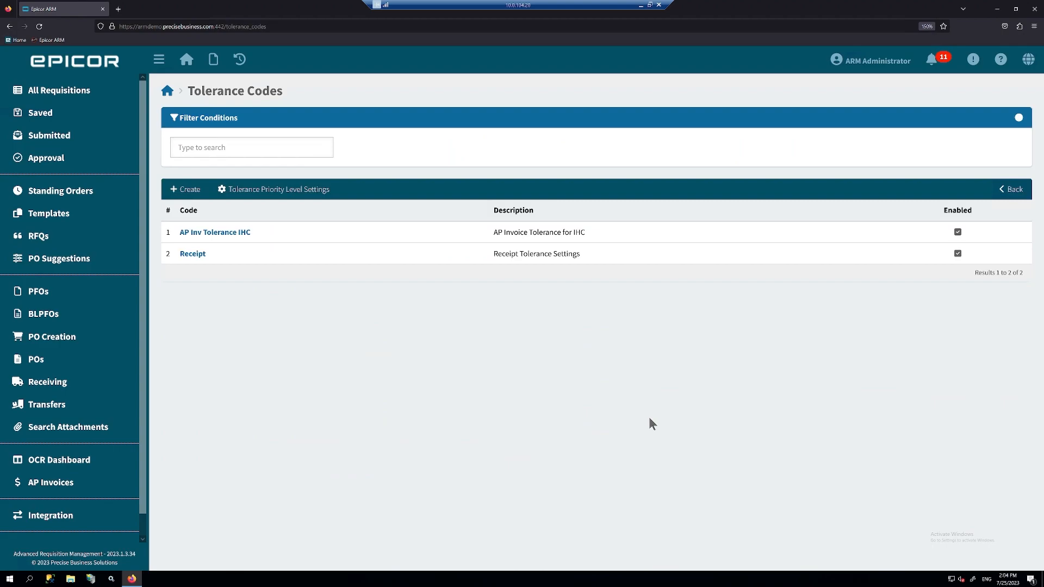
{"action": "left_click", "coordinate": [210, 235]}
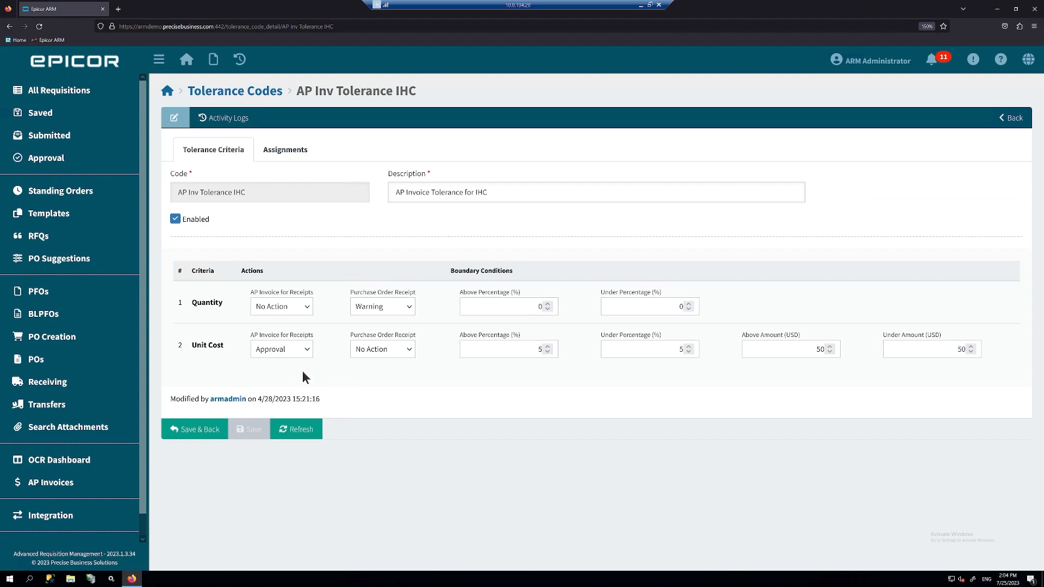
{"action": "left_click_drag", "start_coordinate": [230, 345], "coordinate": [191, 348]}
{"action": "left_click", "coordinate": [536, 348]}
{"action": "left_click_drag", "start_coordinate": [638, 351], "coordinate": [684, 349]}
{"action": "left_click", "coordinate": [815, 349]}
{"action": "left_click_drag", "start_coordinate": [956, 349], "coordinate": [966, 349]}
- Open 4602i.pdf from the desktop and highlight its $15.95 unit price
{"action": "left_click", "coordinate": [996, 10]}
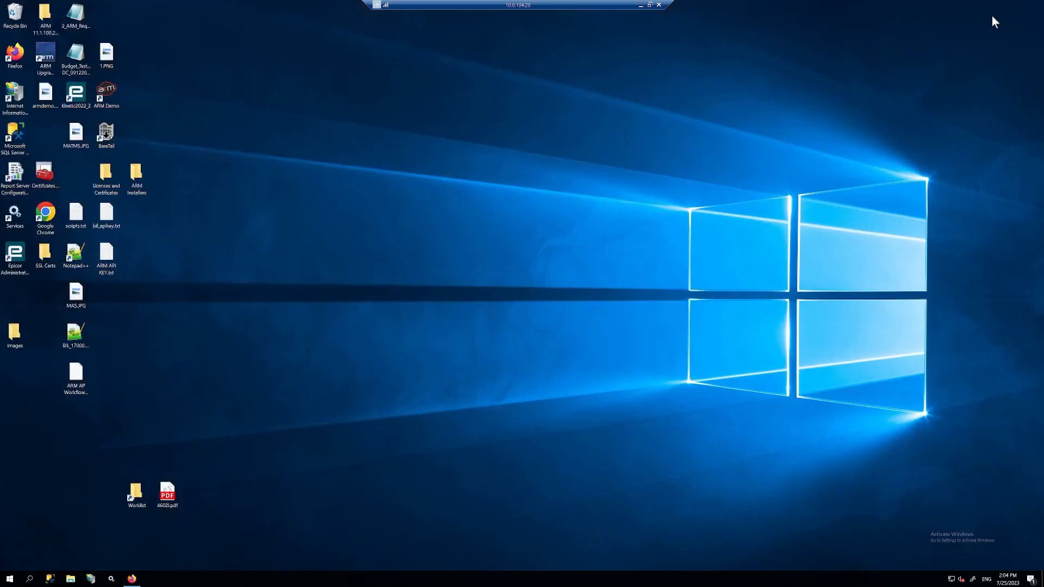
{"action": "double_click", "coordinate": [169, 495]}
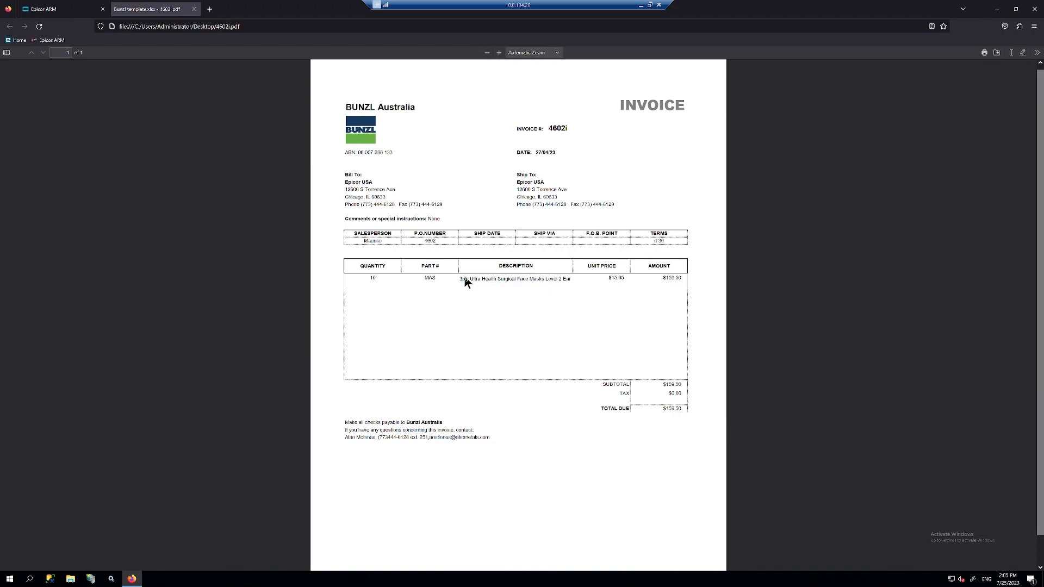
{"action": "left_click_drag", "start_coordinate": [613, 278], "coordinate": [624, 278]}
- Drag 4602i.pdf from the desktop and drop it into the open EPIC06 Explorer window
{"action": "key", "text": "super+d"}
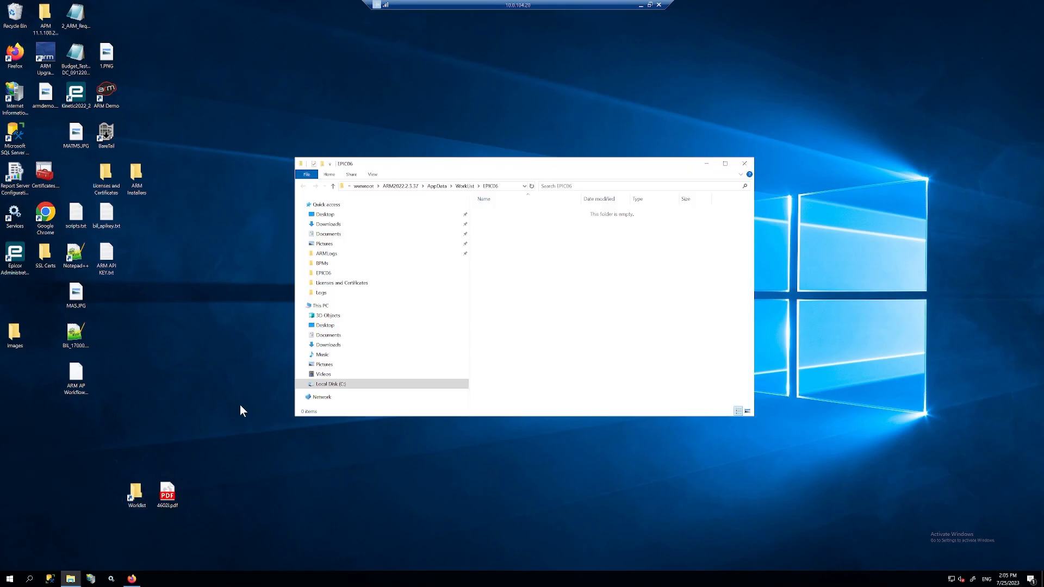
{"action": "left_click_drag", "start_coordinate": [168, 495], "coordinate": [542, 255]}
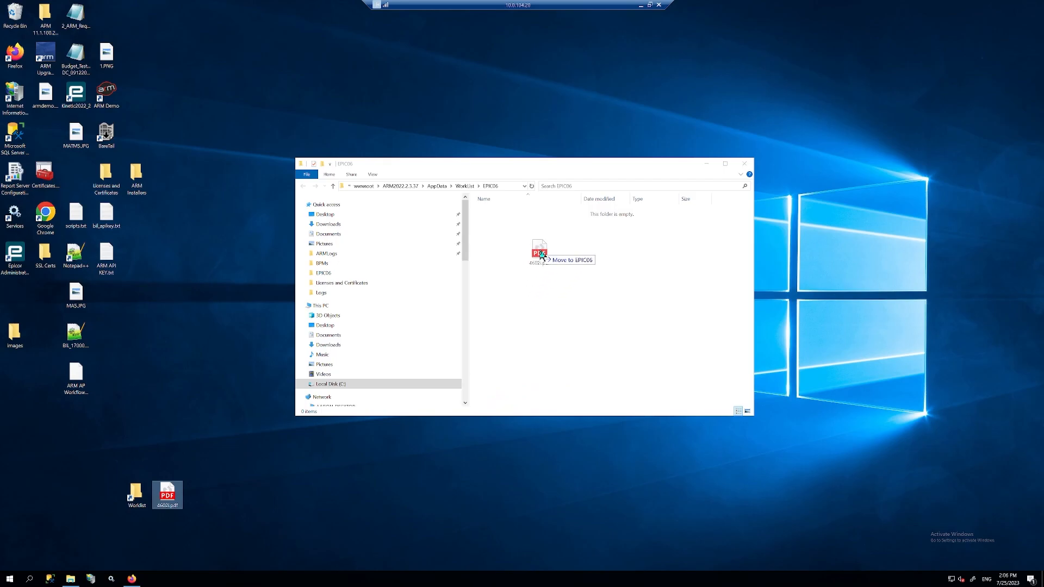
{"action": "left_click_drag", "start_coordinate": [542, 255], "coordinate": [542, 255]}
- Back in Epicor ARM, confirm 4602i.pdf shows Invoice Submitted on the OCR Dashboard and open its record
{"action": "mouse_move", "coordinate": [132, 579]}
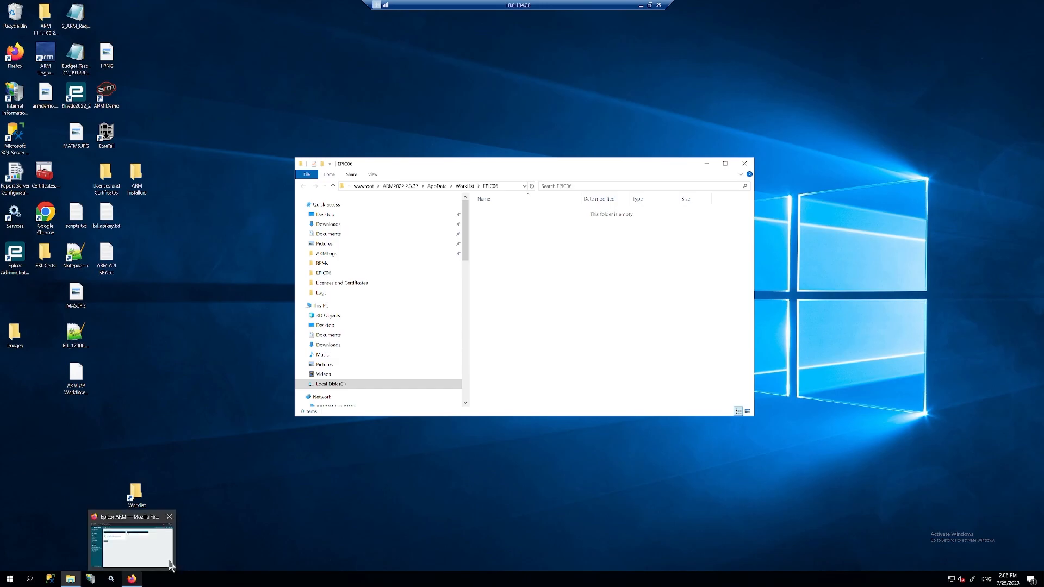
{"action": "left_click", "coordinate": [147, 553]}
{"action": "left_click", "coordinate": [93, 356]}
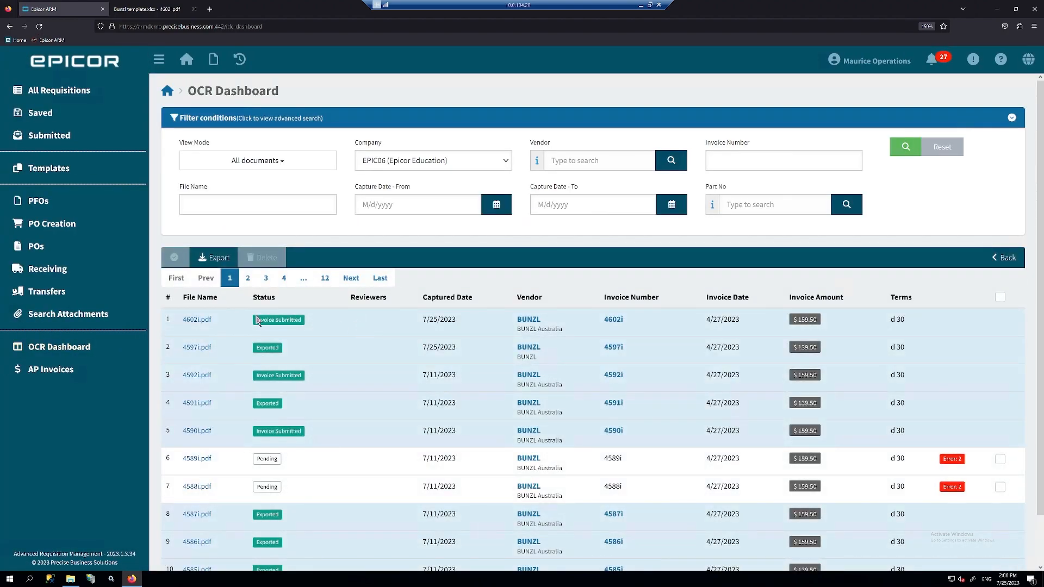
{"action": "left_click", "coordinate": [272, 321]}
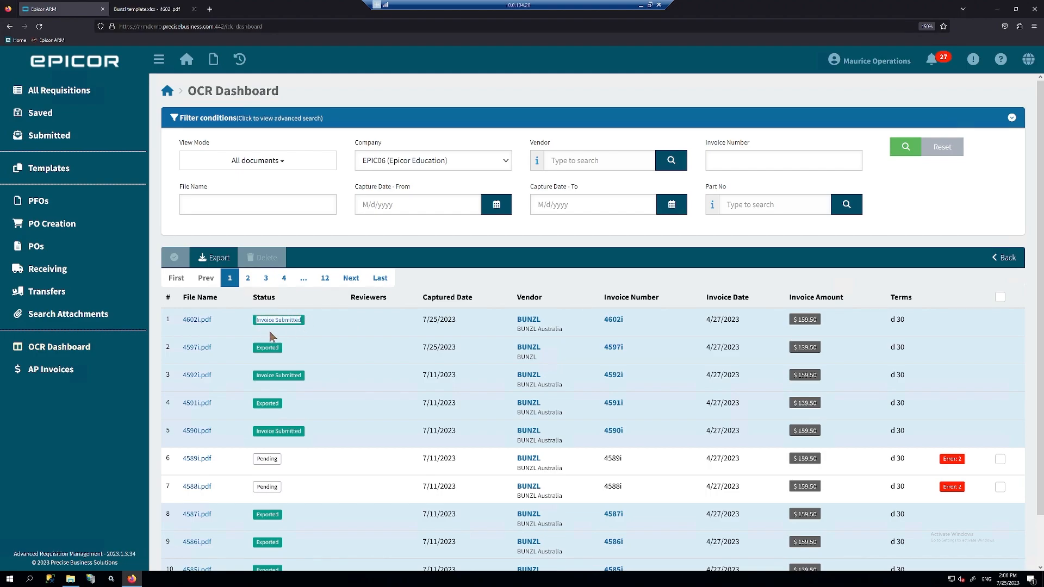
{"action": "left_click", "coordinate": [196, 321]}
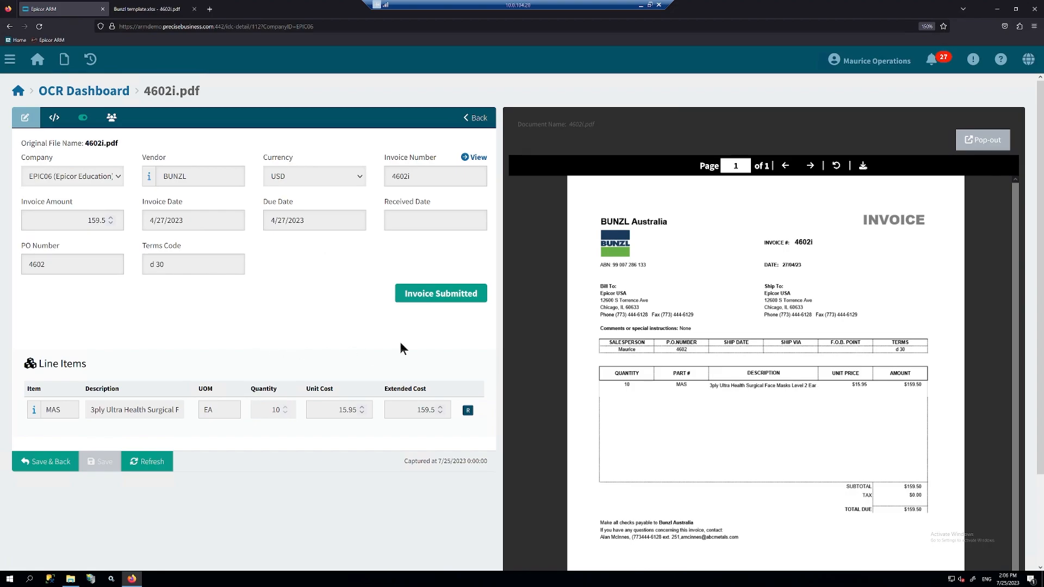
- Go from the home dashboard to AP Invoices and open BUNZL invoice 4602i
{"action": "left_click", "coordinate": [18, 91]}
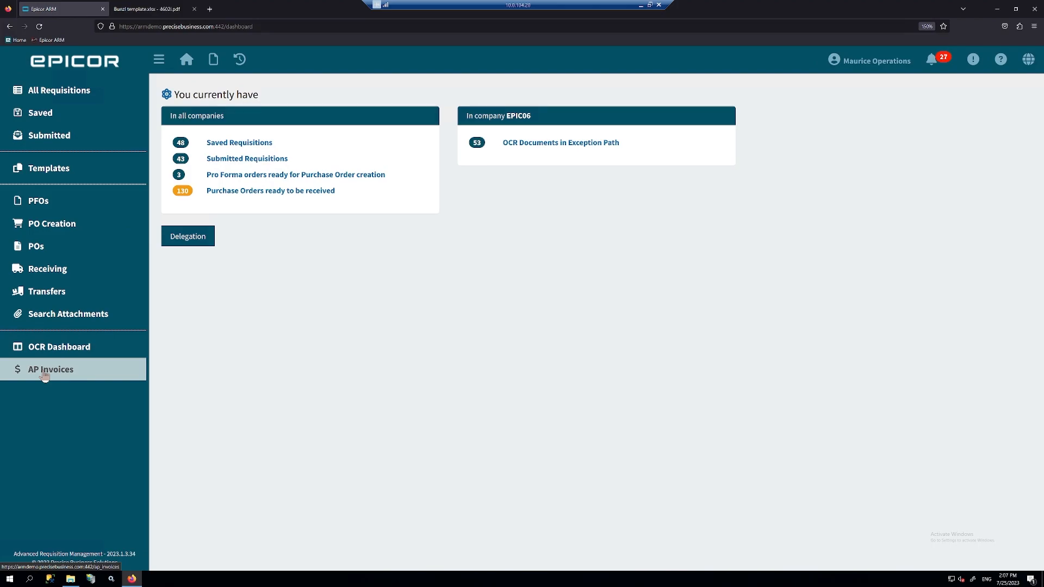
{"action": "left_click", "coordinate": [45, 374]}
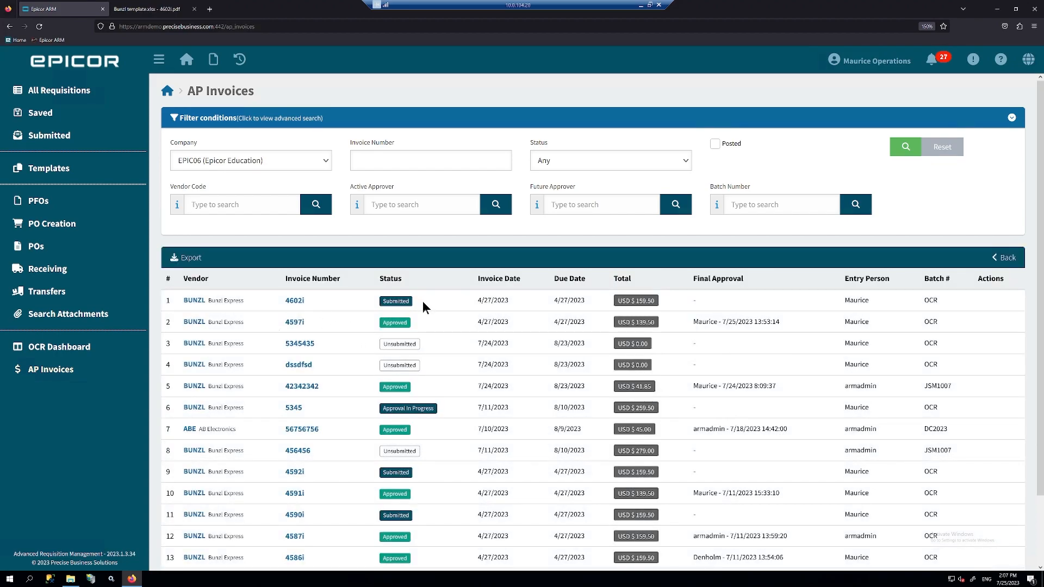
{"action": "left_click", "coordinate": [294, 300]}
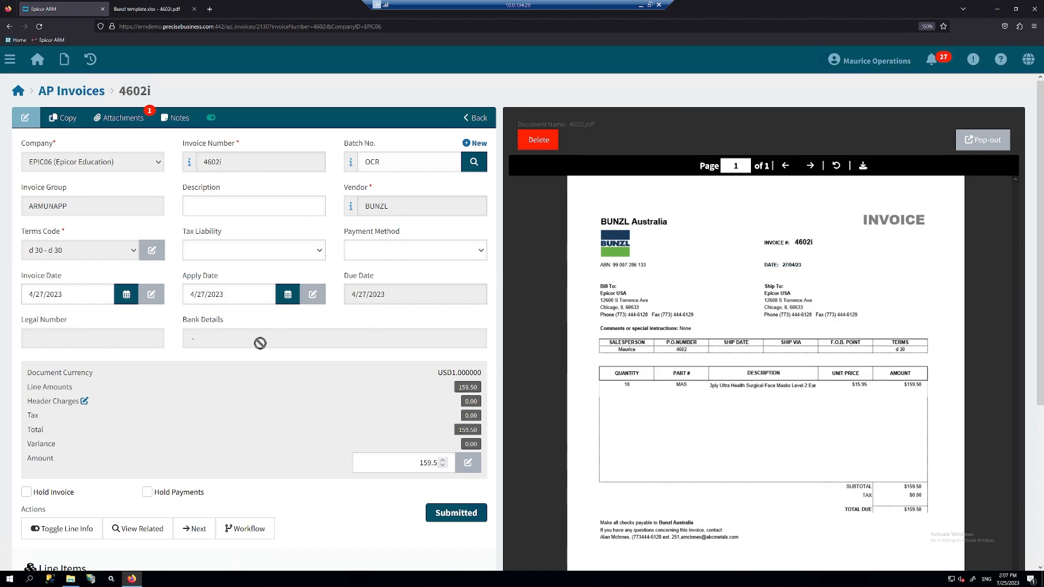
{"action": "scroll", "coordinate": [258, 373], "scroll_direction": "down", "scroll_amount": 4}
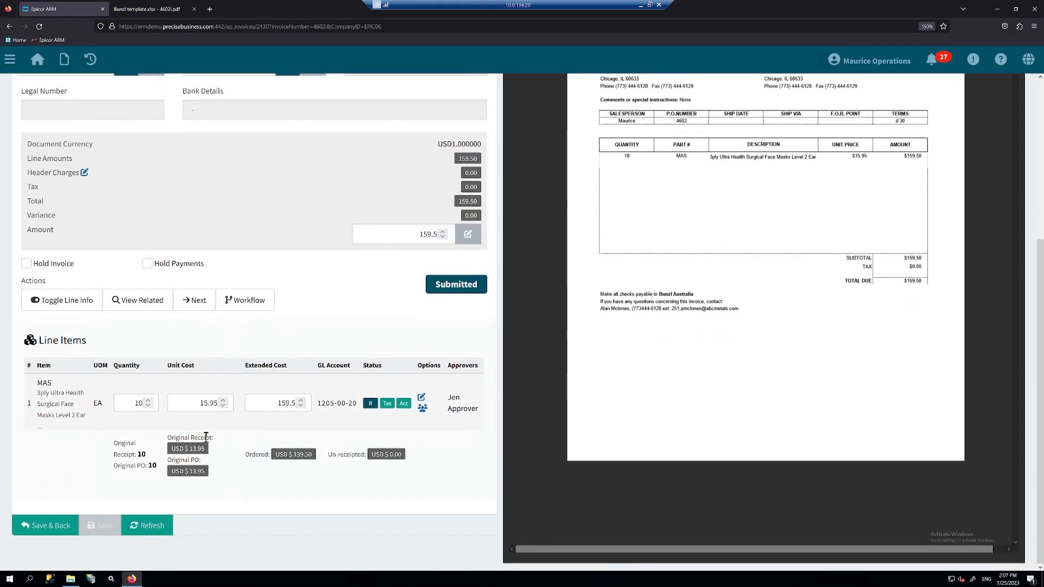
{"action": "left_click", "coordinate": [201, 402]}
{"action": "left_click_drag", "start_coordinate": [201, 403], "coordinate": [220, 400]}
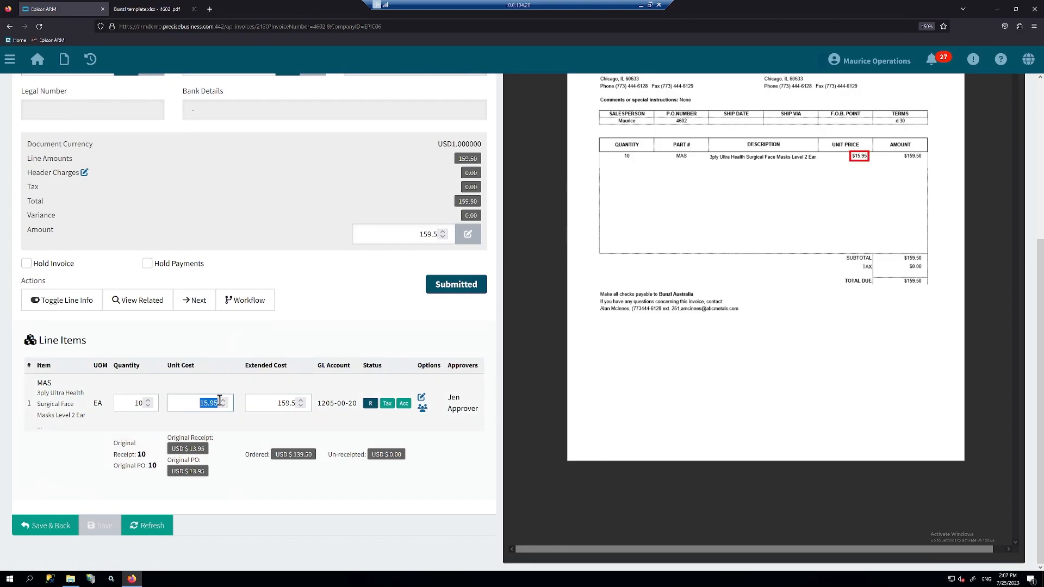
{"action": "left_click", "coordinate": [201, 470]}
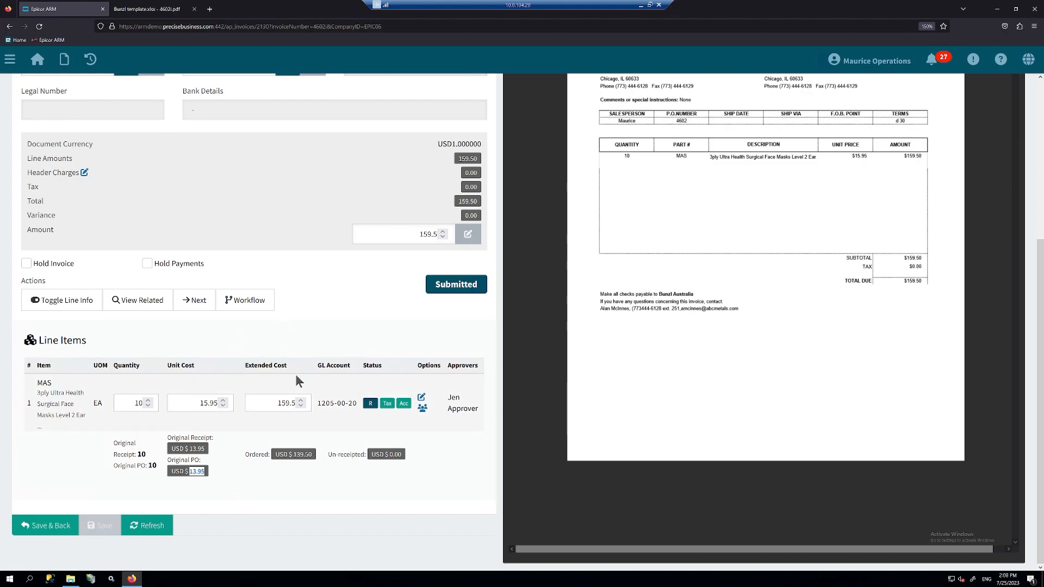
{"action": "scroll", "coordinate": [300, 340], "scroll_direction": "up", "scroll_amount": 2}
{"action": "scroll", "coordinate": [334, 342], "scroll_direction": "up", "scroll_amount": 1}
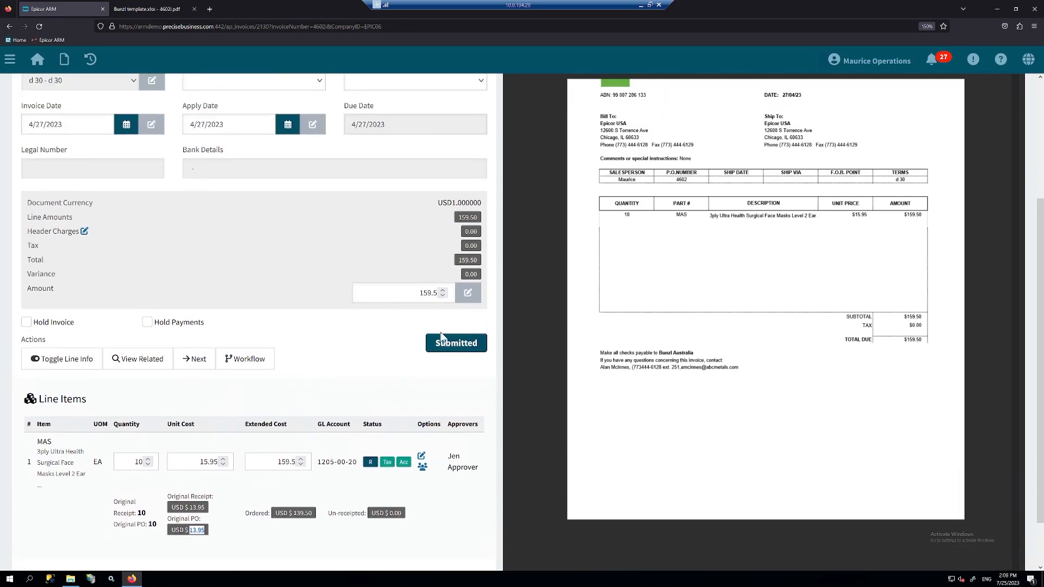
{"action": "left_click_drag", "start_coordinate": [475, 354], "coordinate": [411, 360]}
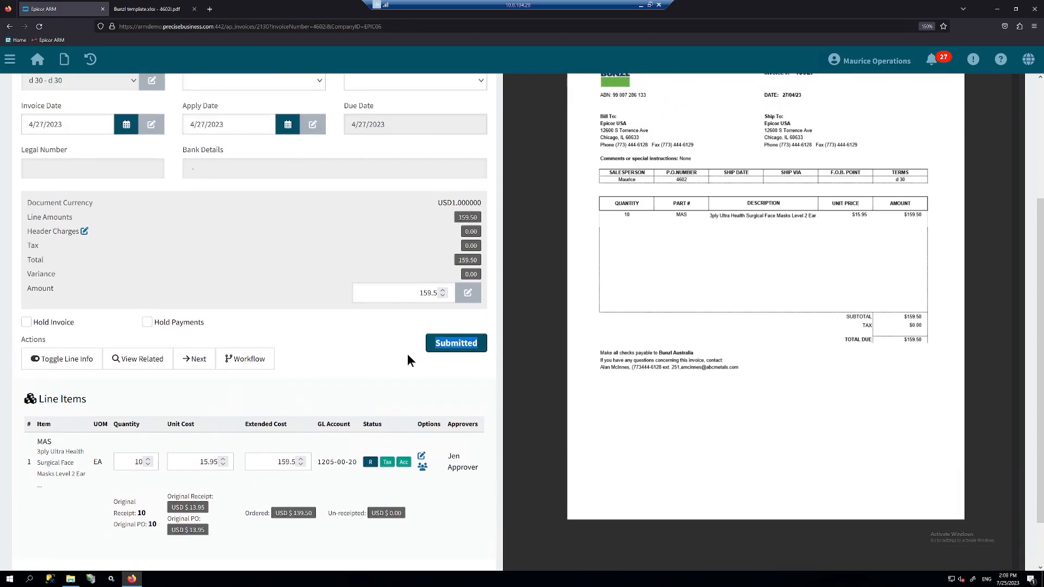